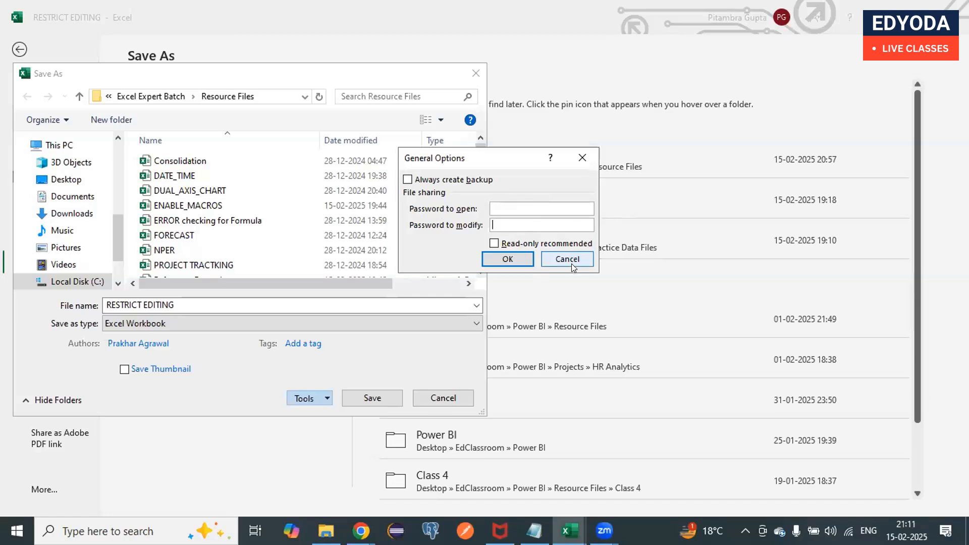
# Step: Cancel the password options and the Save As dialog, and return to the RESTRICT EDITING worksheet
pyautogui.click(553, 260)
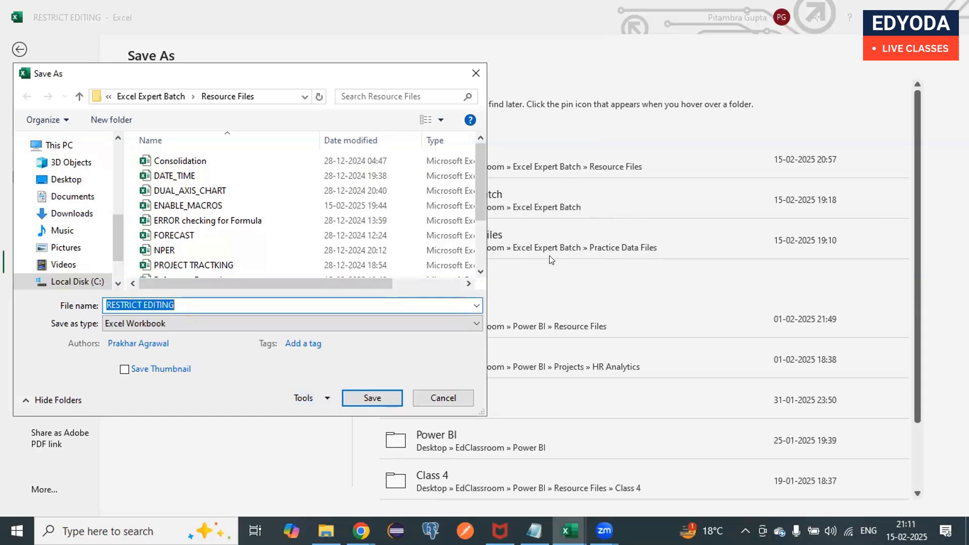
pyautogui.click(449, 393)
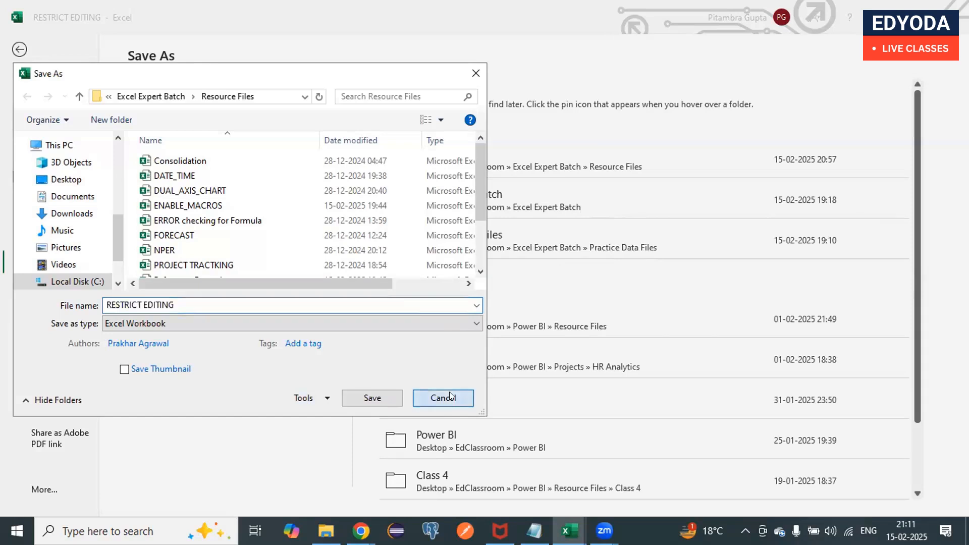
pyautogui.click(18, 48)
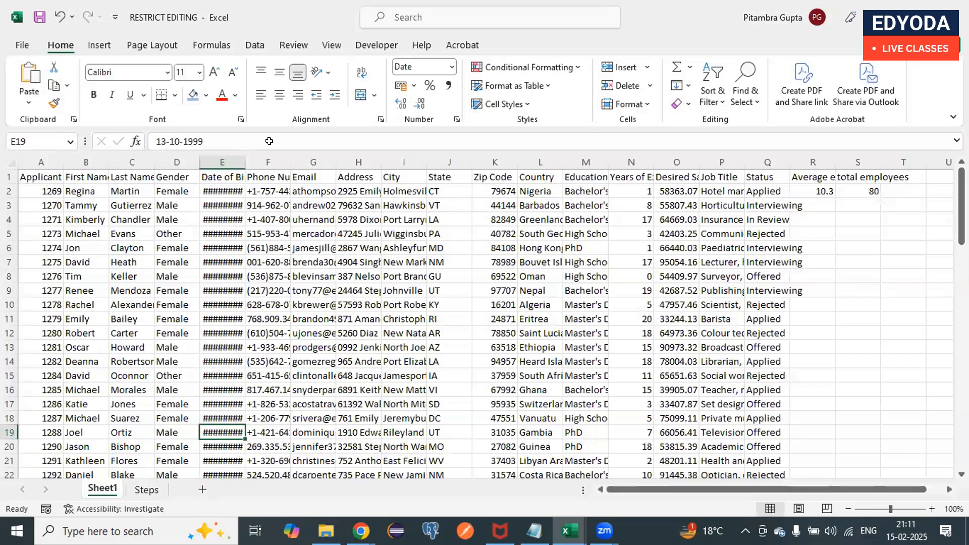
# Step: Switch to Chrome and review the session topics on the Microsoft Excel Expert curriculum page
pyautogui.moveTo(326, 531)
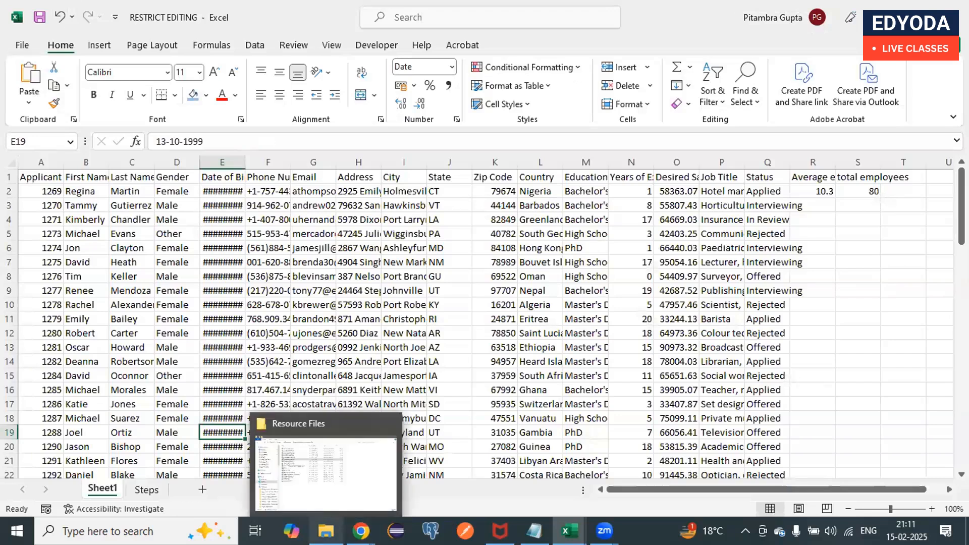
pyautogui.click(325, 472)
pyautogui.moveTo(361, 531)
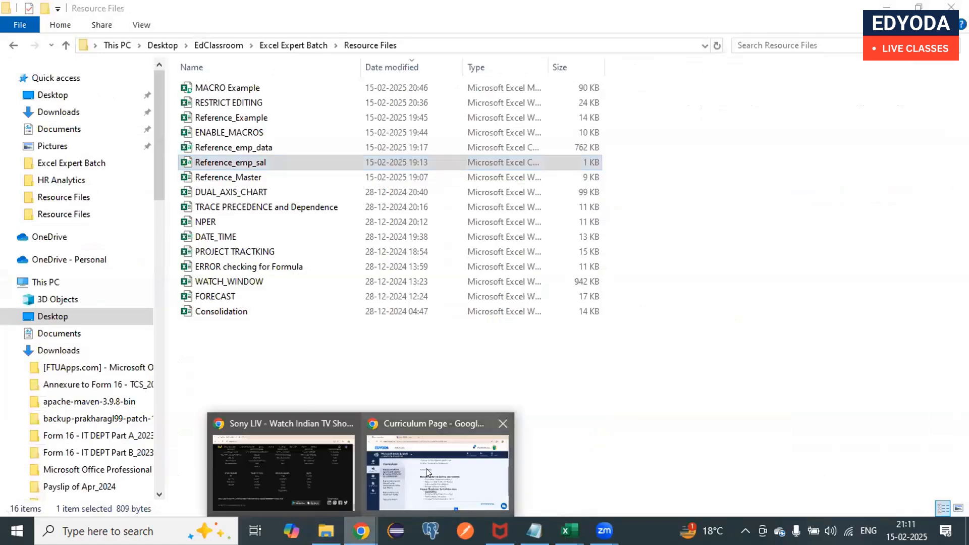
pyautogui.click(426, 469)
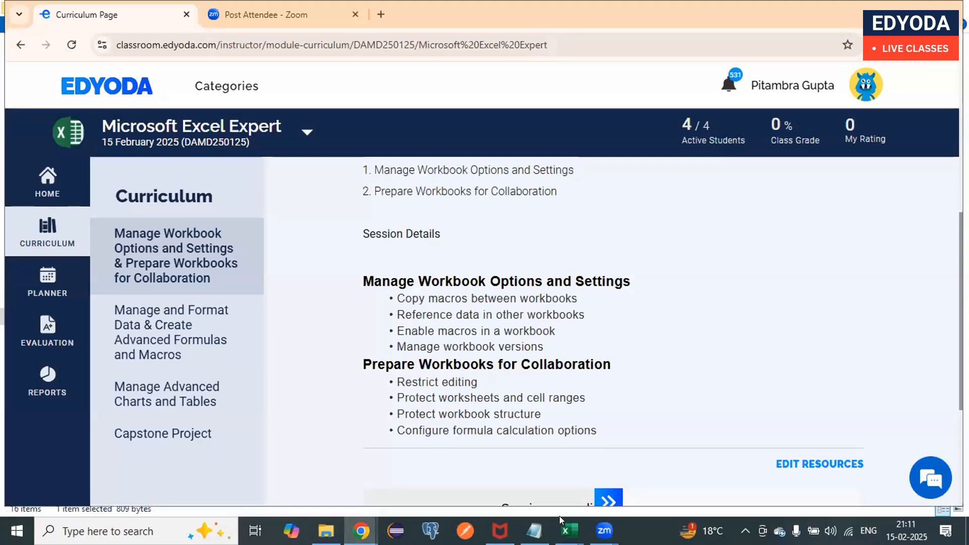
# Step: Switch back to Excel, bring up the RESTRICT EDITING workbook, and view the commands available for Sheet1
pyautogui.moveTo(569, 531)
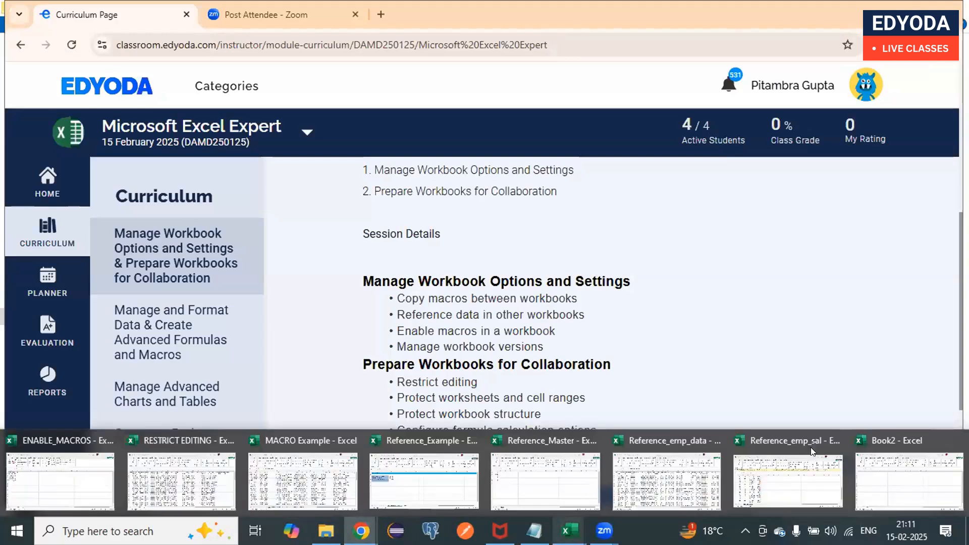
pyautogui.click(872, 471)
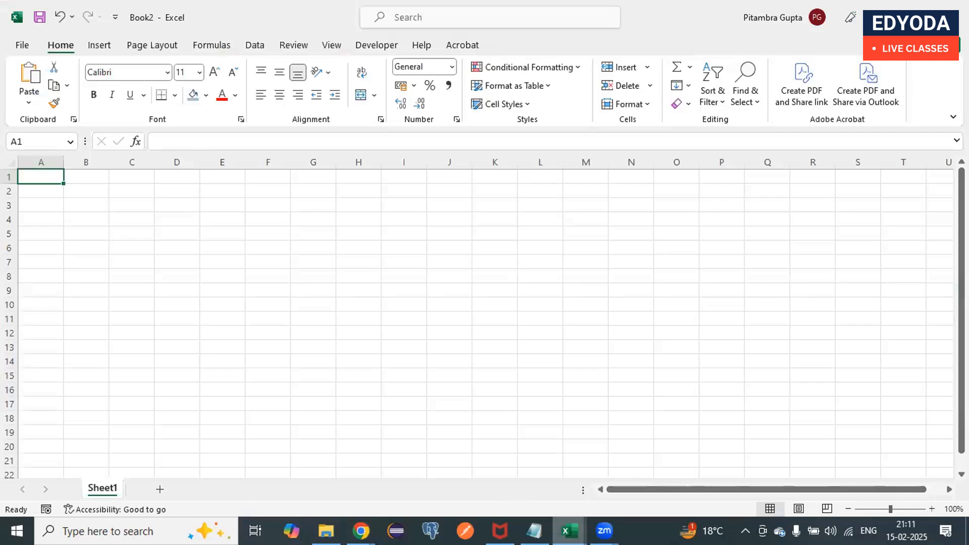
pyautogui.click(569, 531)
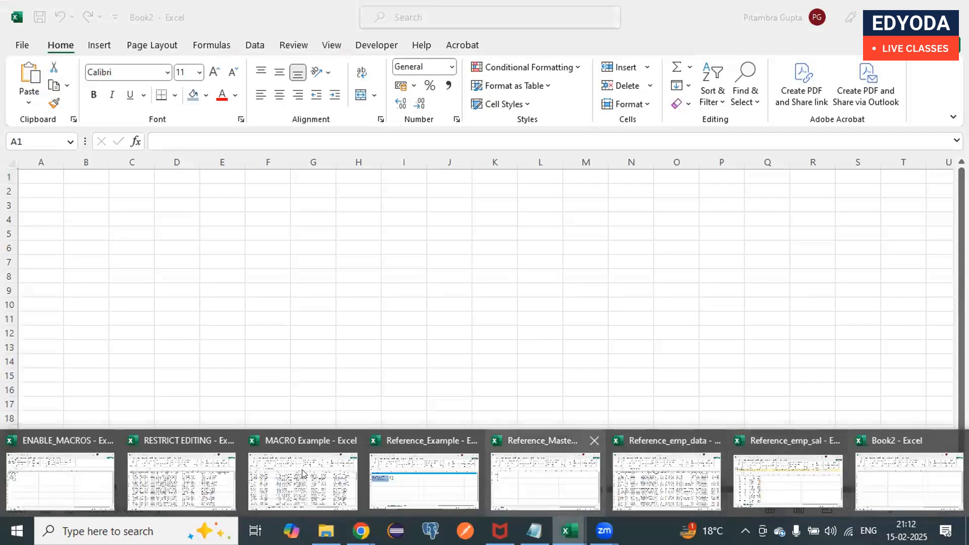
pyautogui.click(154, 463)
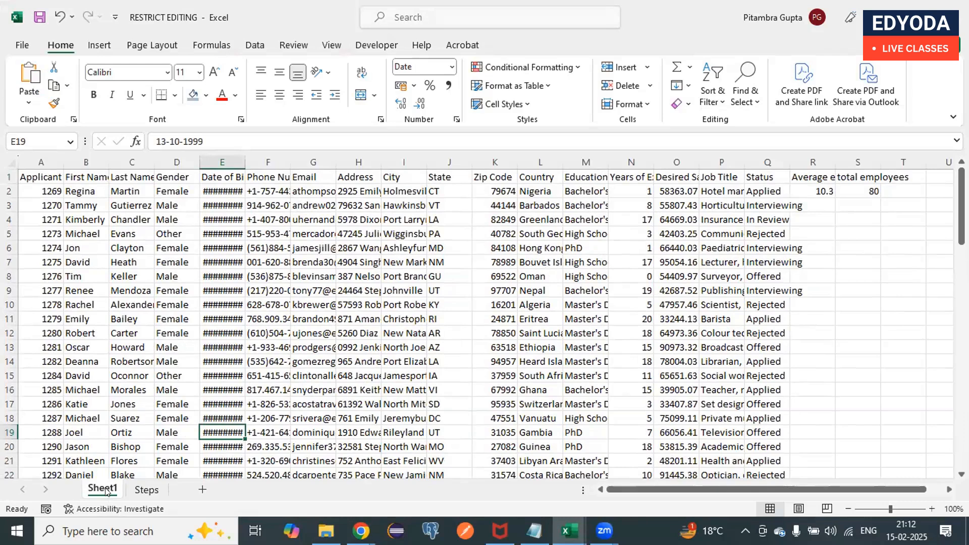
pyautogui.rightClick(106, 492)
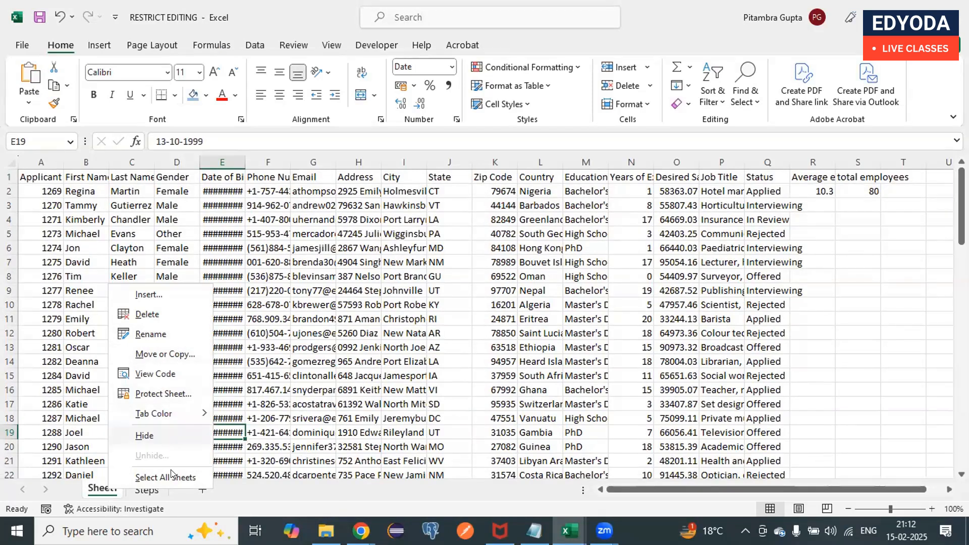
pyautogui.click(290, 72)
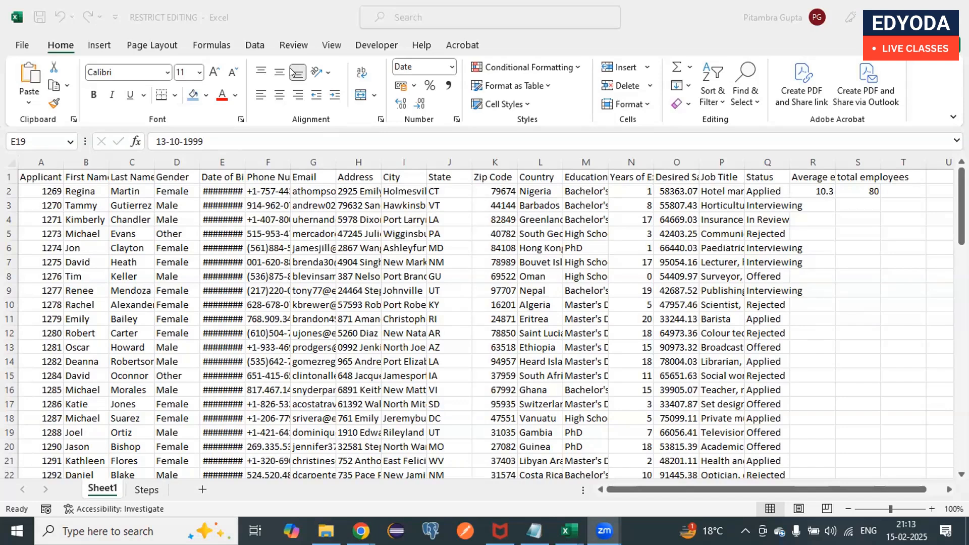
# Step: Protect Sheet1 with the sheet password, entered and confirmed, allowing only the selection of locked and unlocked cells
pyautogui.click(107, 488)
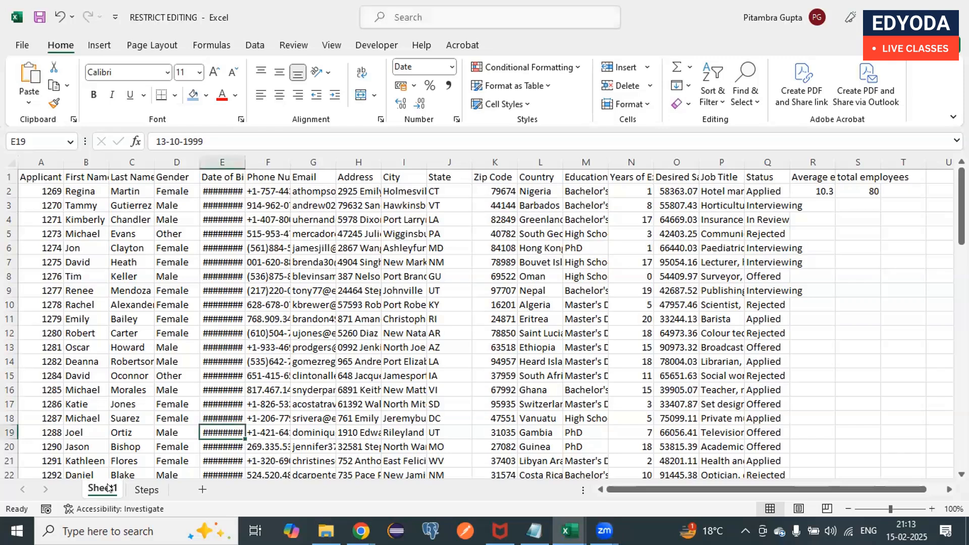
pyautogui.rightClick(94, 487)
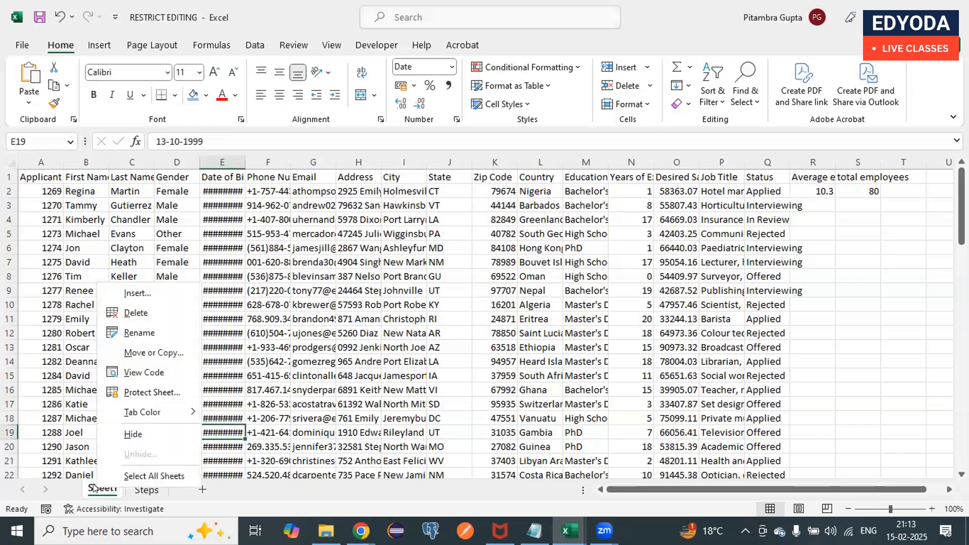
pyautogui.click(150, 393)
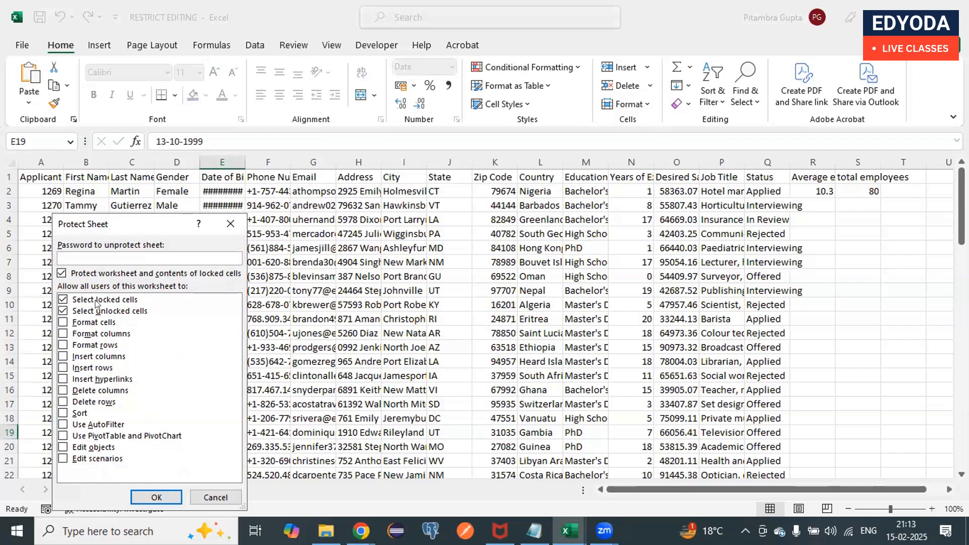
pyautogui.write('123')
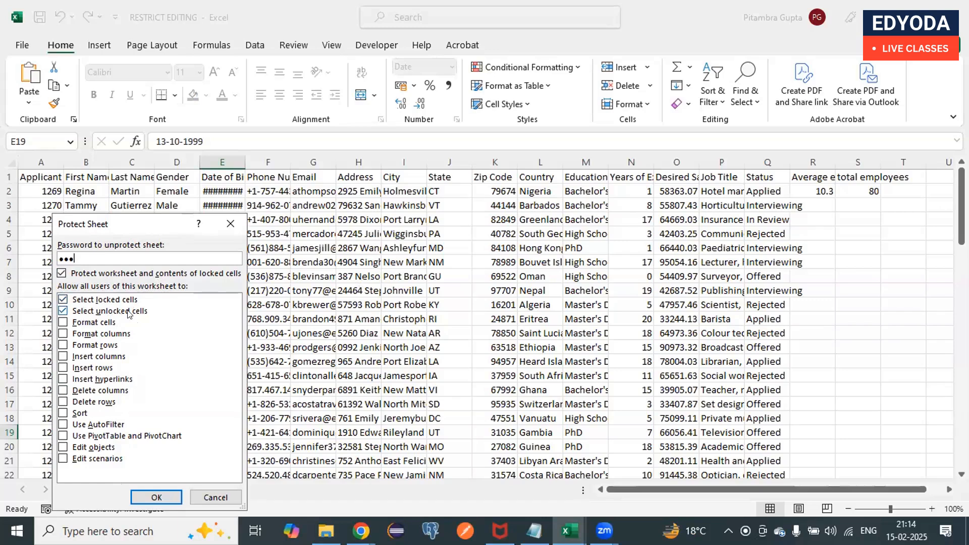
pyautogui.press('BackSpace')
pyautogui.press('BackSpace')
pyautogui.press('BackSpace')
pyautogui.write('123')
pyautogui.click(154, 498)
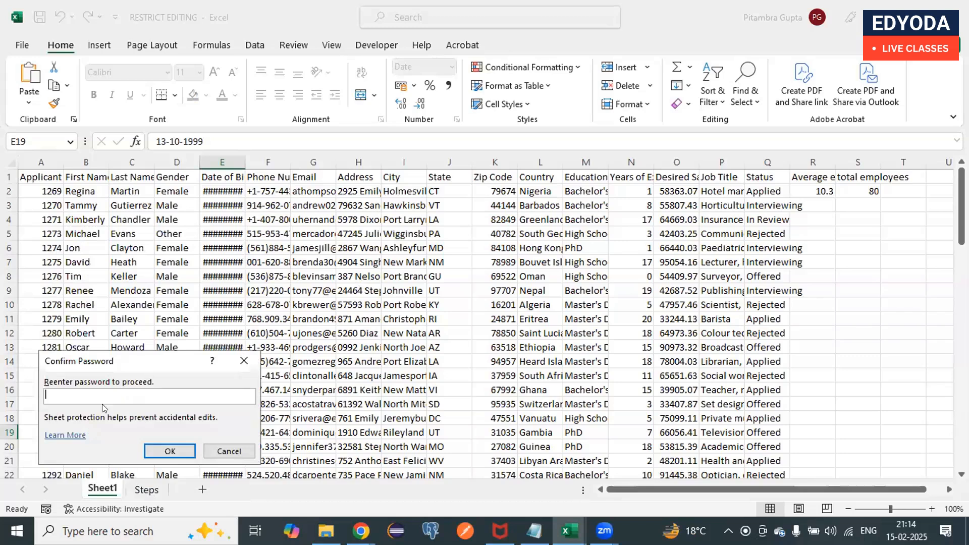
pyautogui.write('123')
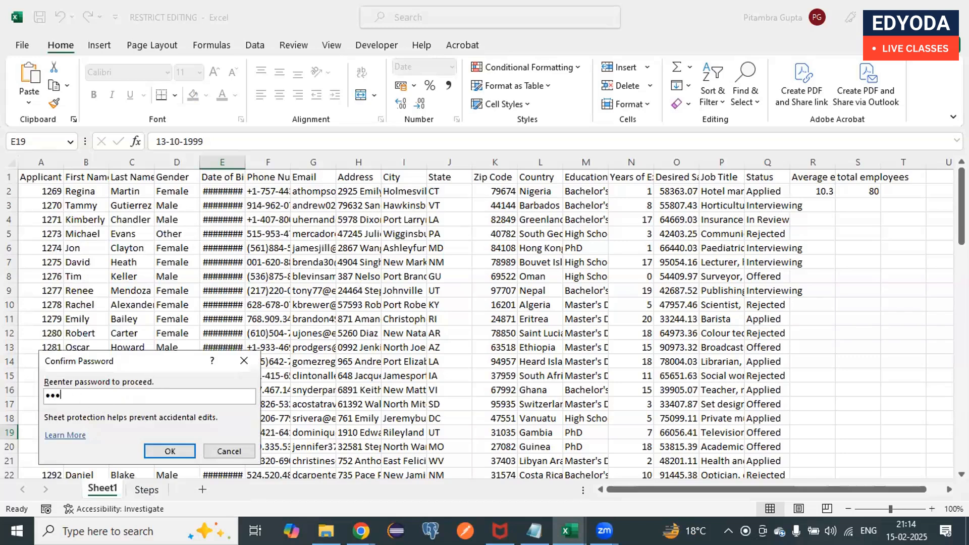
pyautogui.click(165, 450)
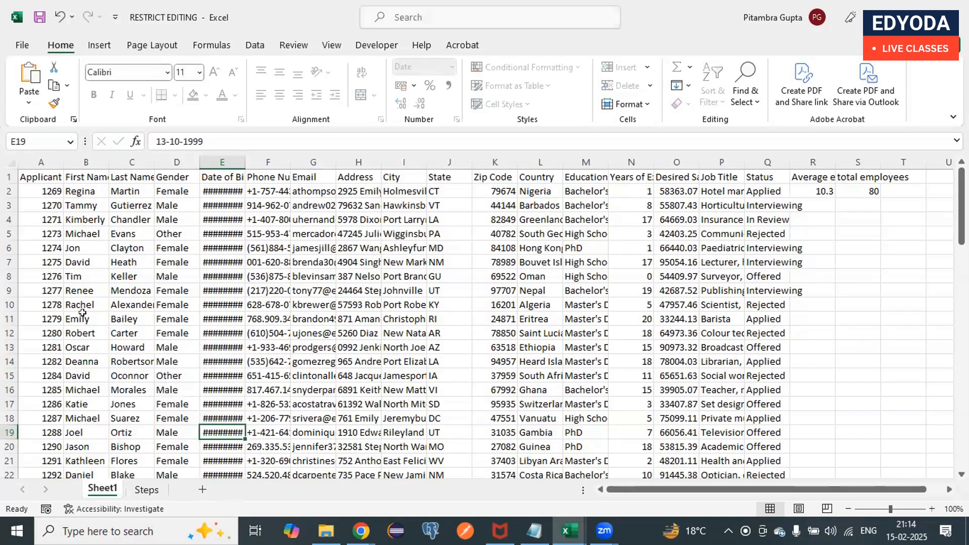
# Step: Test the sheet protection by trying to edit cell A11 and checking the insert and delete commands for cell T1 and row 8
pyautogui.doubleClick(42, 317)
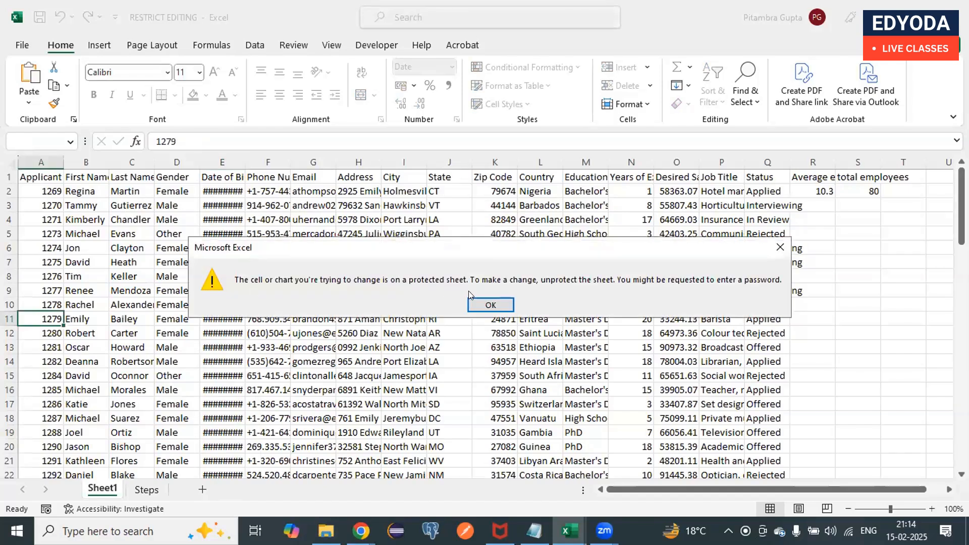
pyautogui.click(478, 301)
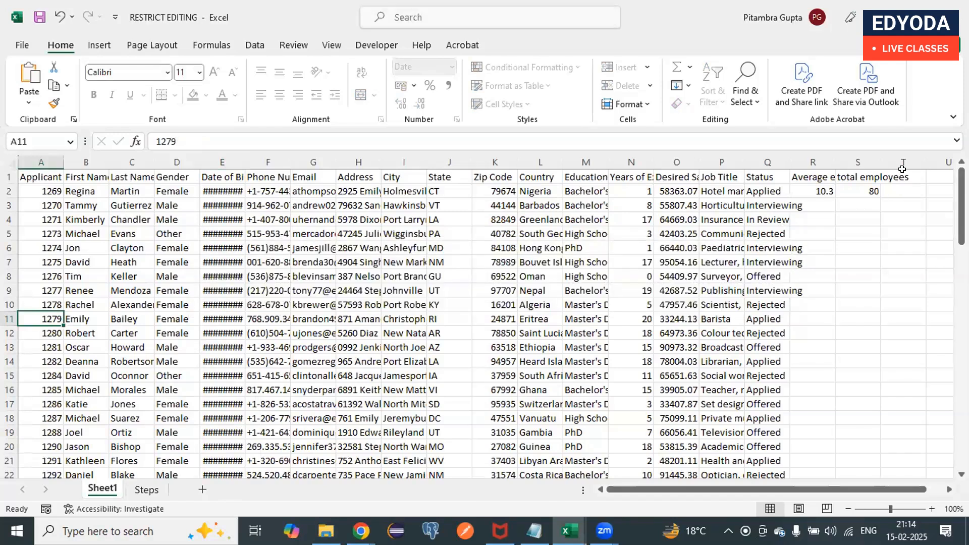
pyautogui.click(902, 170)
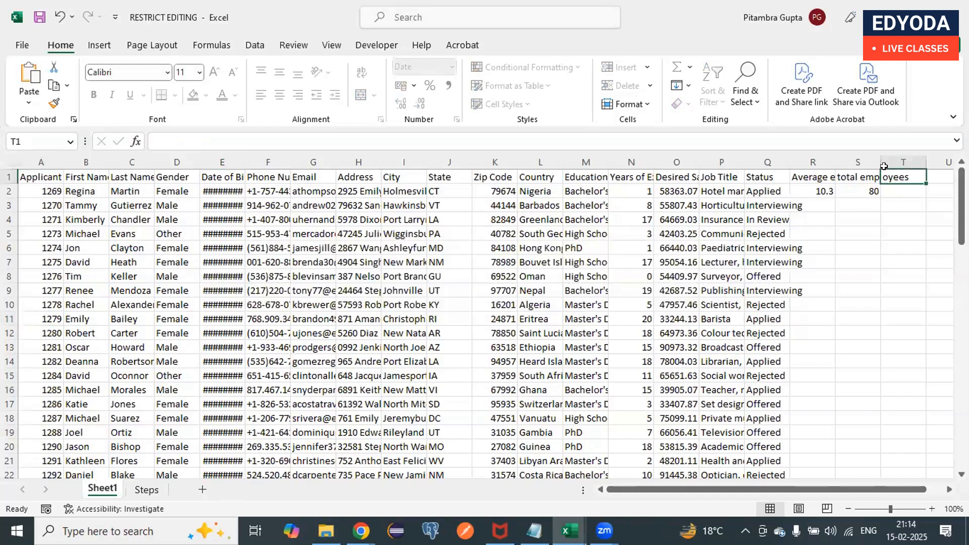
pyautogui.rightClick(896, 177)
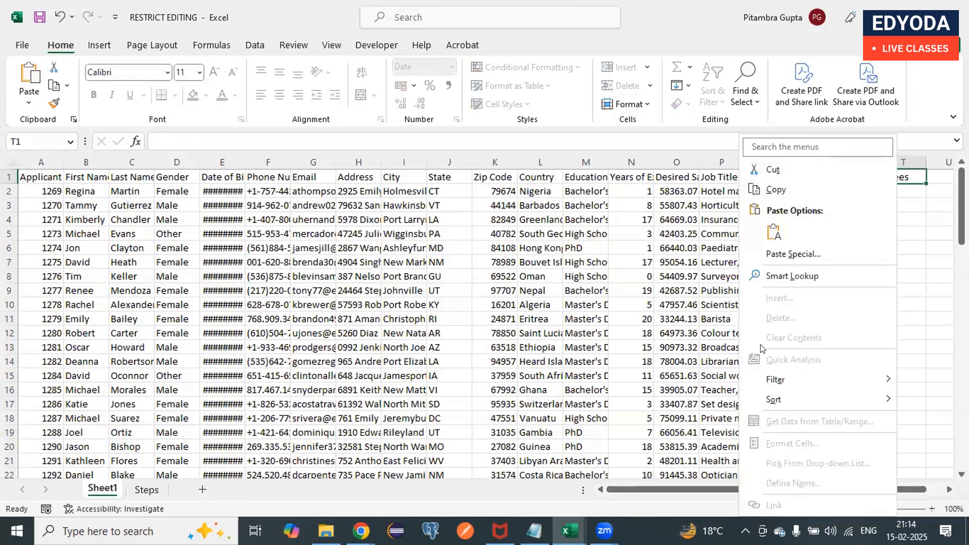
pyautogui.click(906, 204)
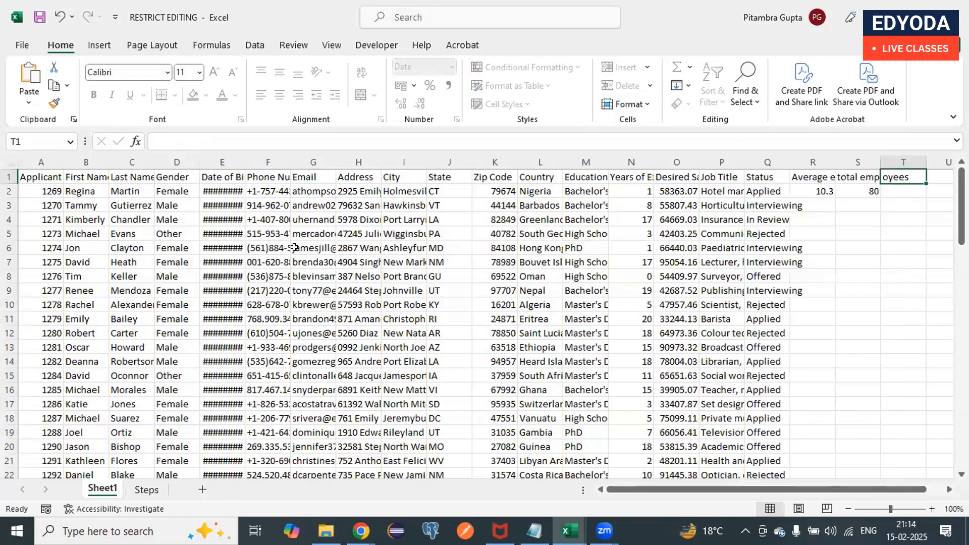
pyautogui.click(6, 276)
pyautogui.rightClick(6, 277)
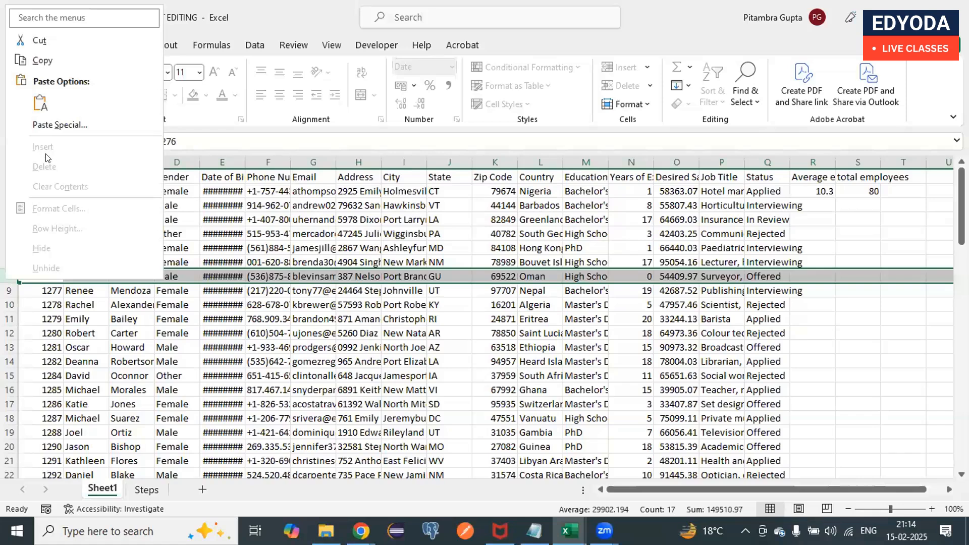
pyautogui.press('Escape')
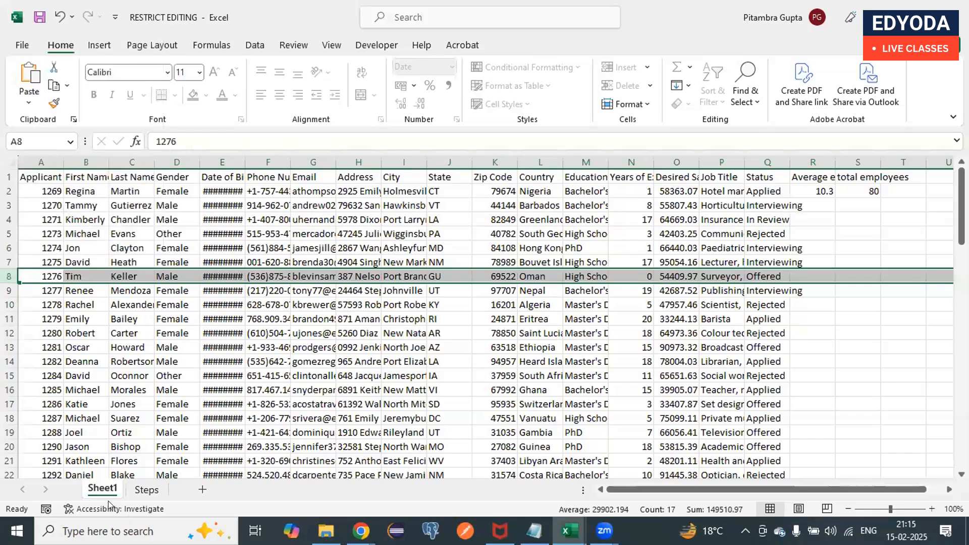
# Step: Unprotect Sheet1 by entering the sheet password
pyautogui.rightClick(102, 486)
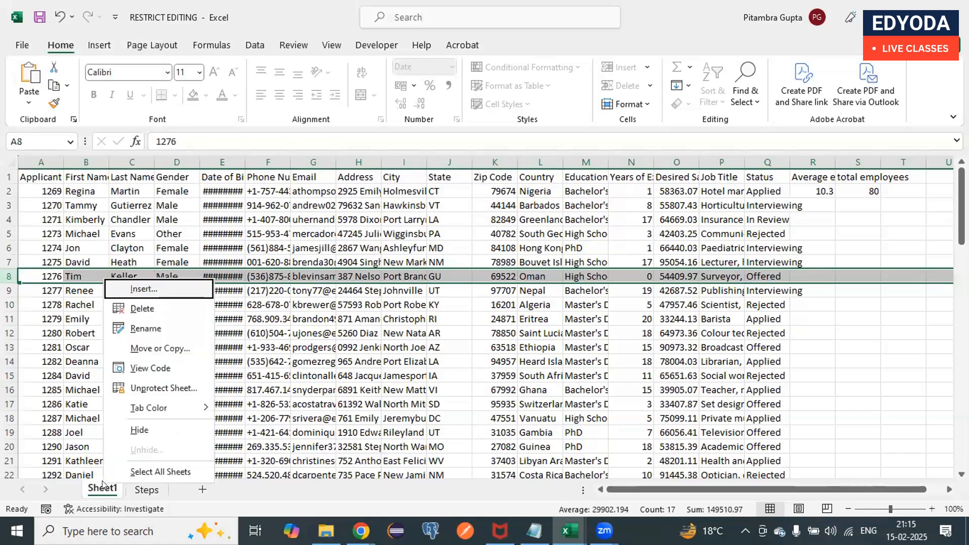
pyautogui.click(141, 386)
pyautogui.write('123')
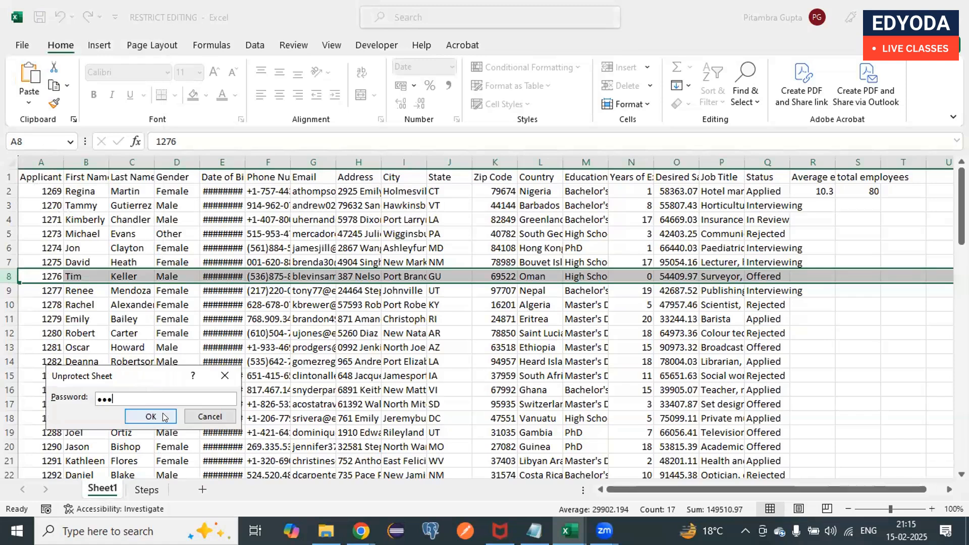
pyautogui.click(164, 417)
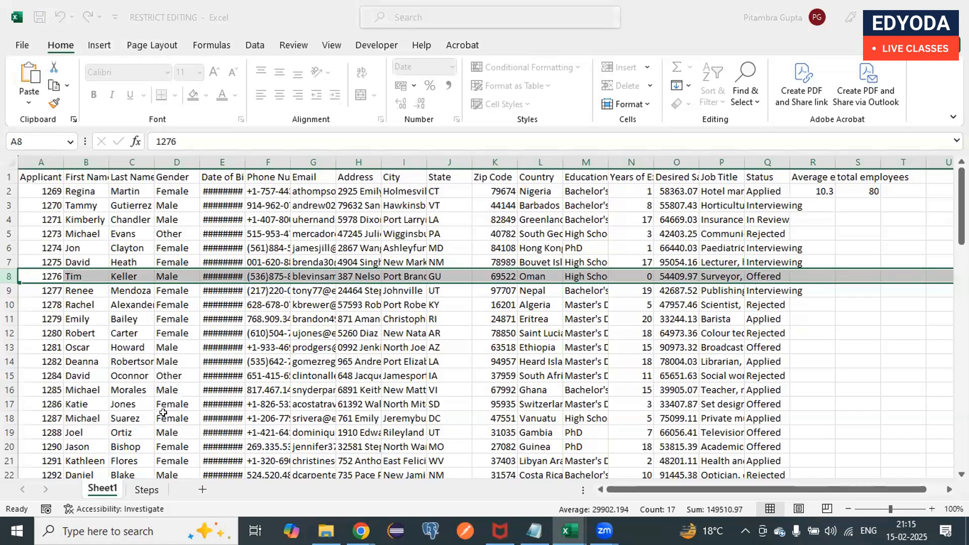
# Step: Protect Sheet1 with the sheet password, entered and confirmed, additionally allowing users to insert columns, insert rows, delete columns and delete rows
pyautogui.rightClick(104, 487)
pyautogui.click(141, 393)
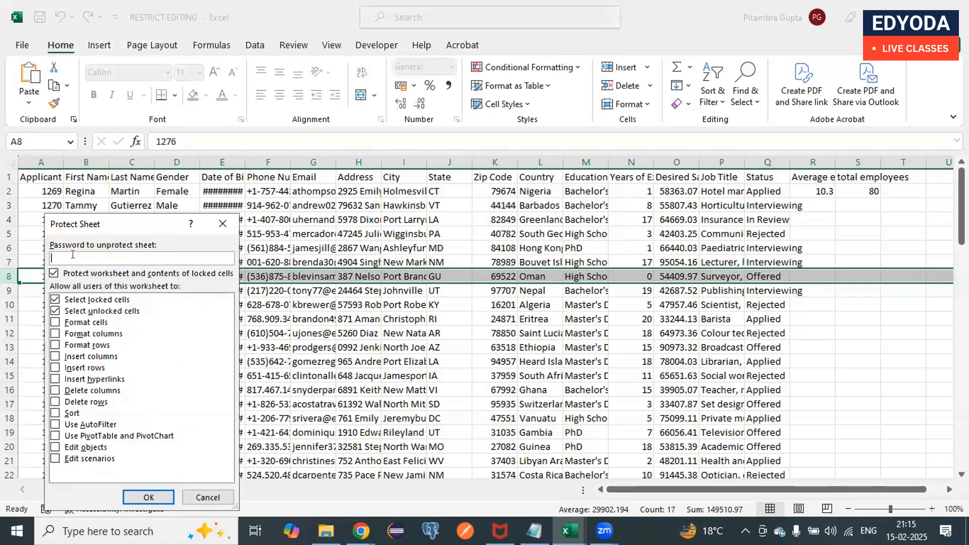
pyautogui.write('123')
pyautogui.click(53, 357)
pyautogui.click(53, 368)
pyautogui.click(55, 392)
pyautogui.click(54, 402)
pyautogui.click(149, 497)
pyautogui.write('123')
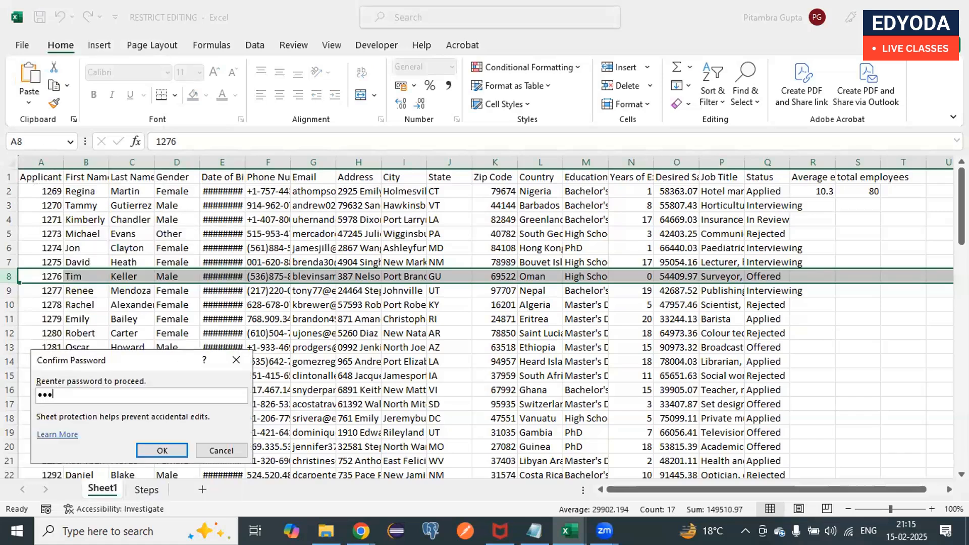
pyautogui.click(166, 448)
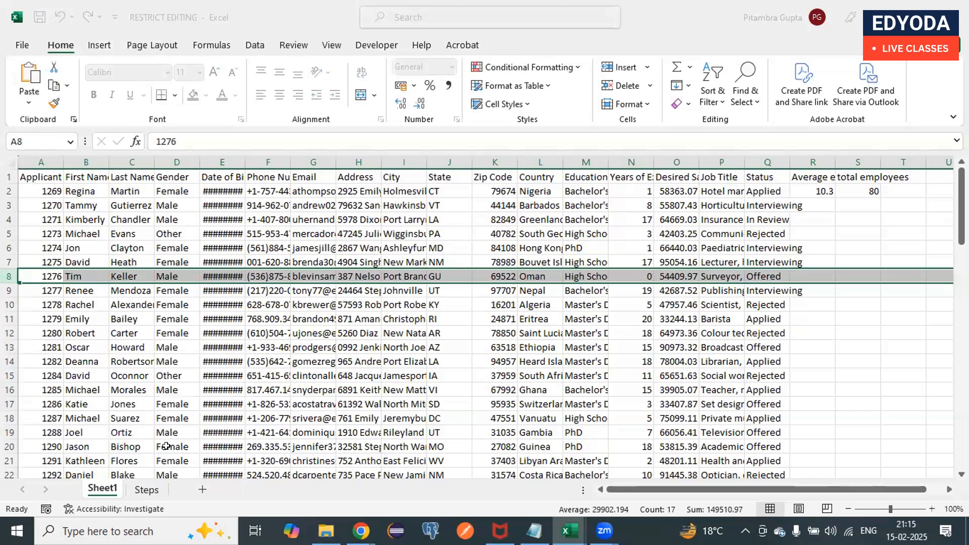
# Step: Check whether insert and delete commands are available for cell S1 on the protected sheet
pyautogui.click(862, 176)
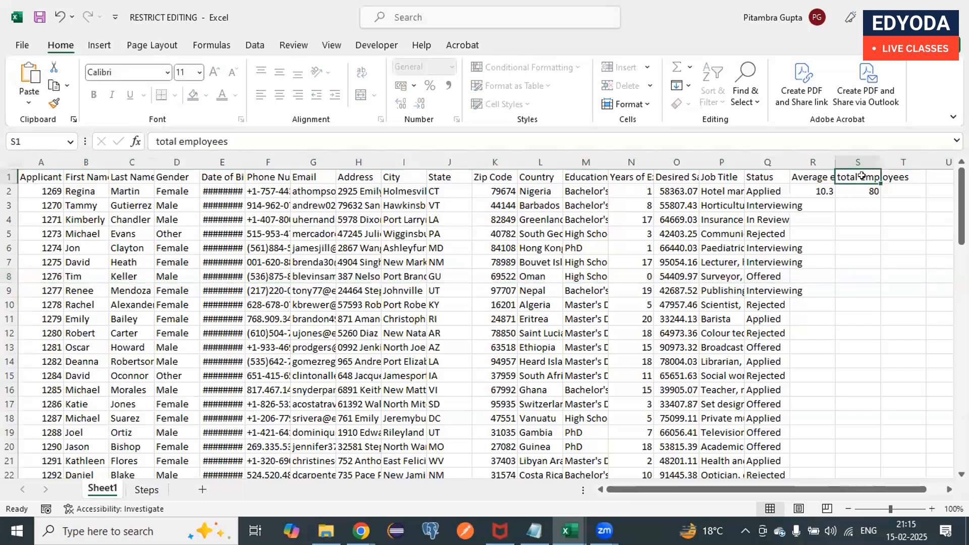
pyautogui.rightClick(862, 176)
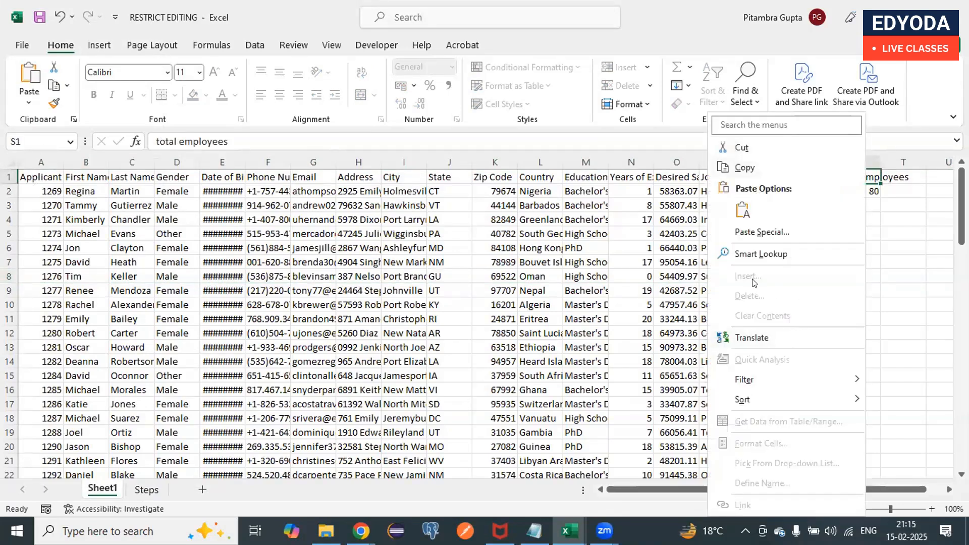
pyautogui.press('Escape')
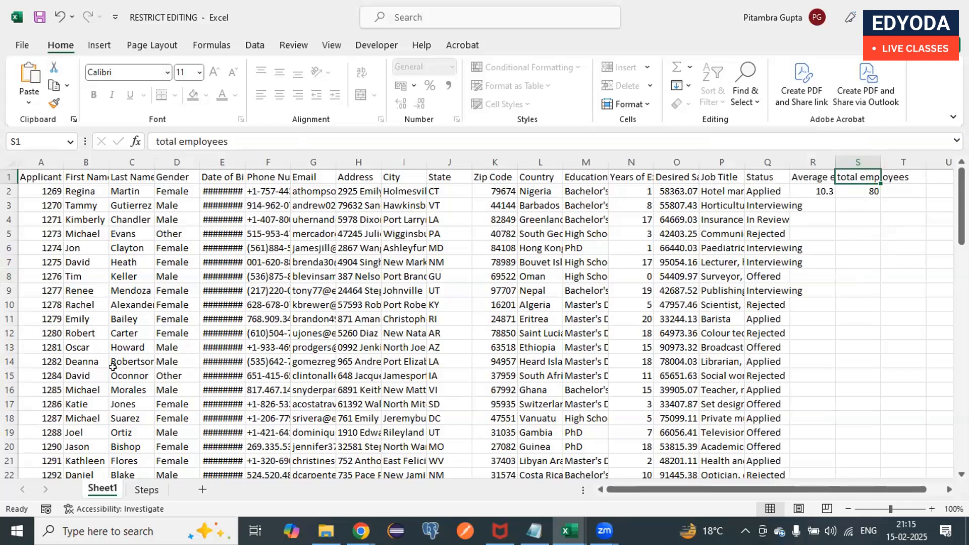
# Step: Check whether the insert and delete commands are available for row 9 on the protected sheet
pyautogui.rightClick(4, 291)
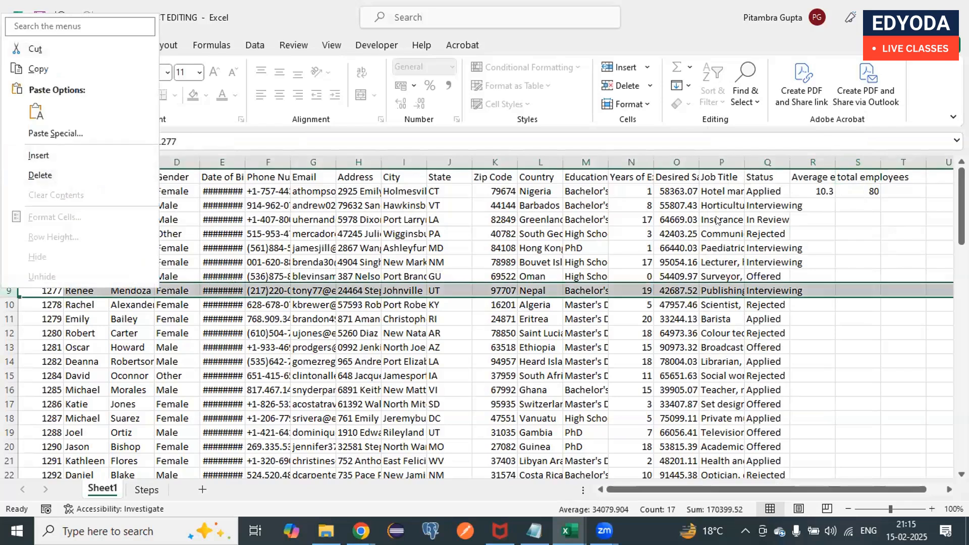
pyautogui.press('Escape')
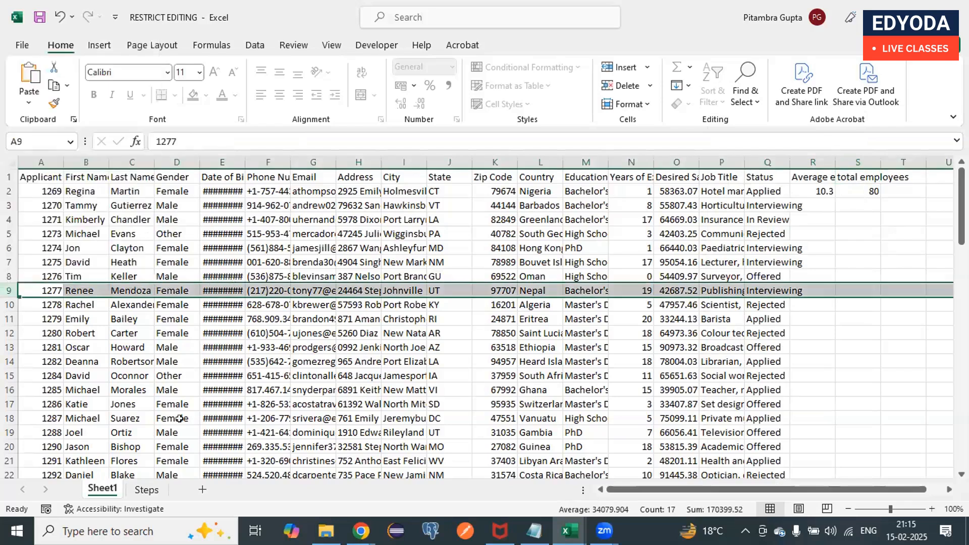
# Step: Remove the protection from Sheet1 by entering the sheet password
pyautogui.rightClick(104, 493)
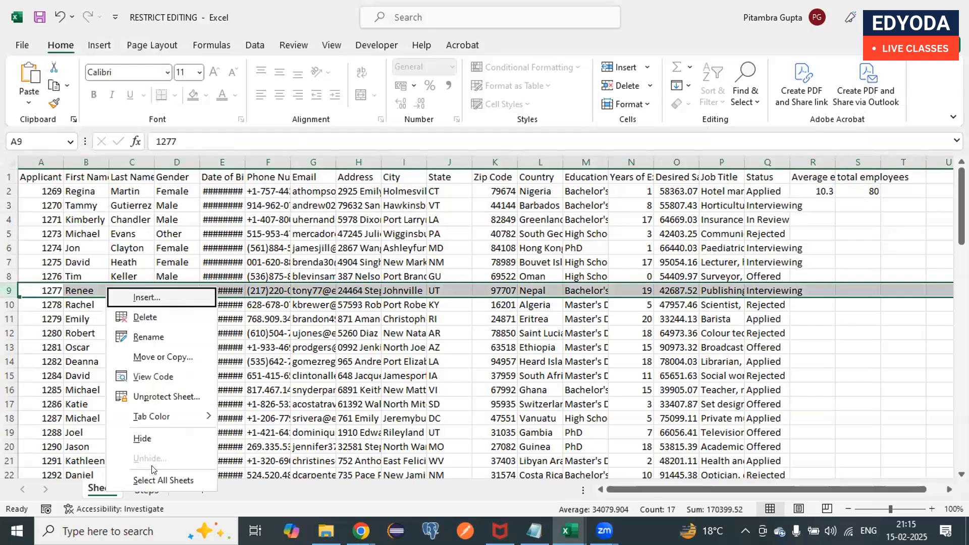
pyautogui.click(143, 395)
pyautogui.write('123')
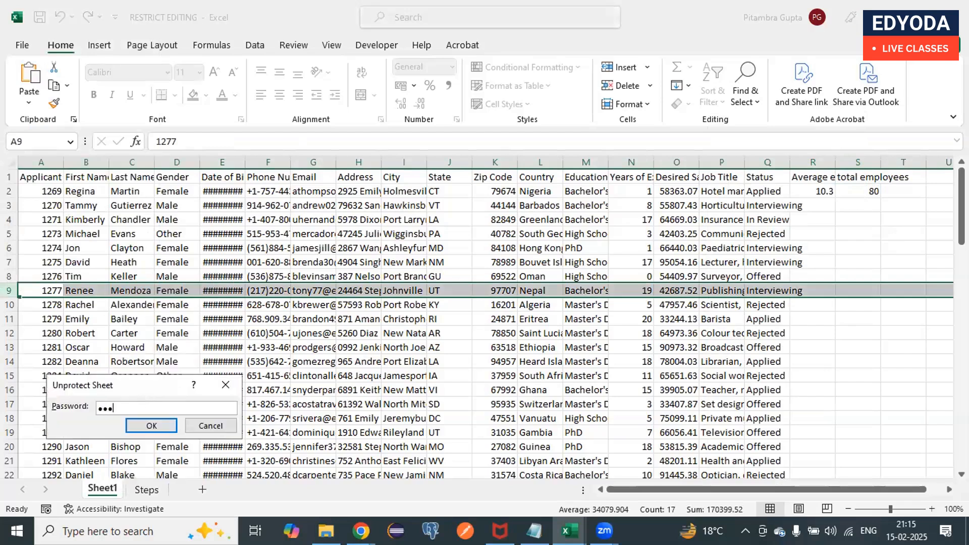
pyautogui.click(164, 424)
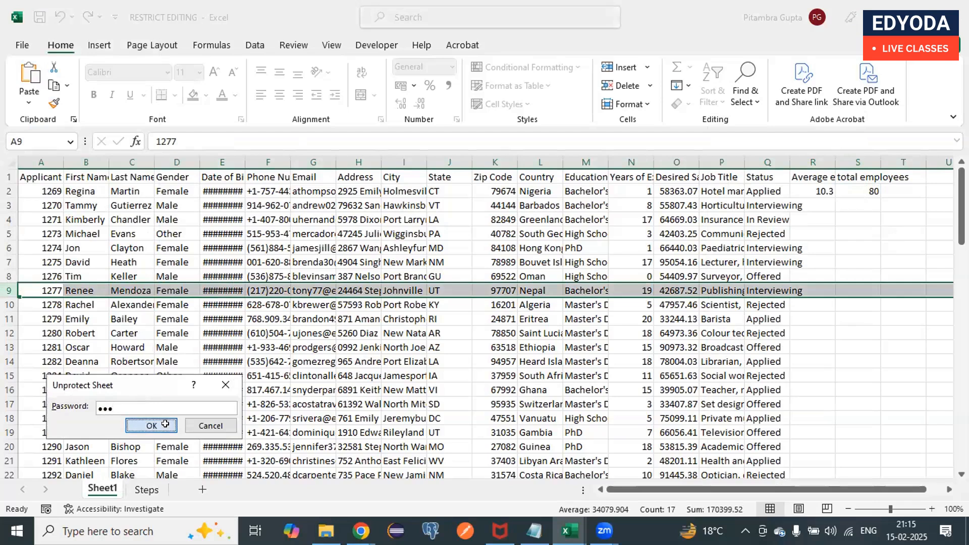
# Step: Open the sheet protection settings for Sheet1
pyautogui.rightClick(107, 484)
pyautogui.click(150, 392)
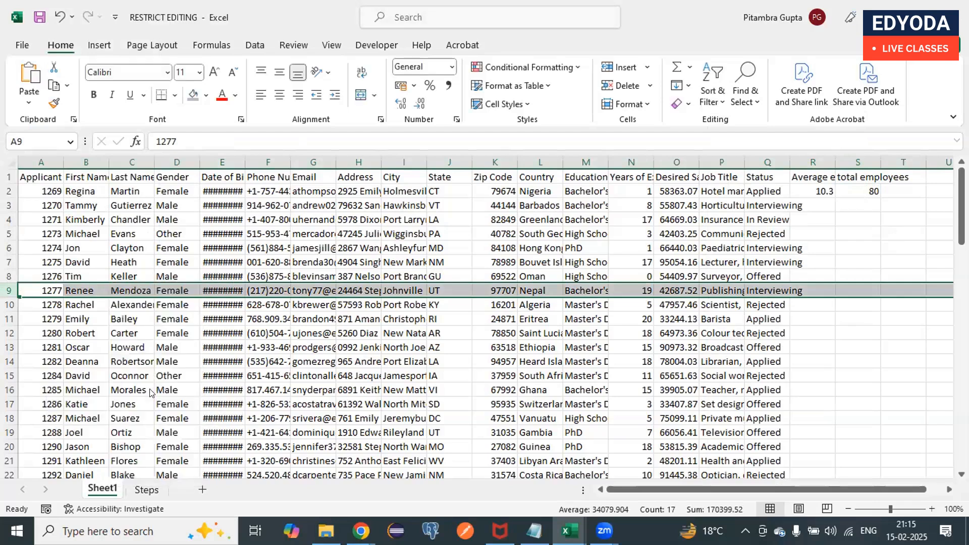